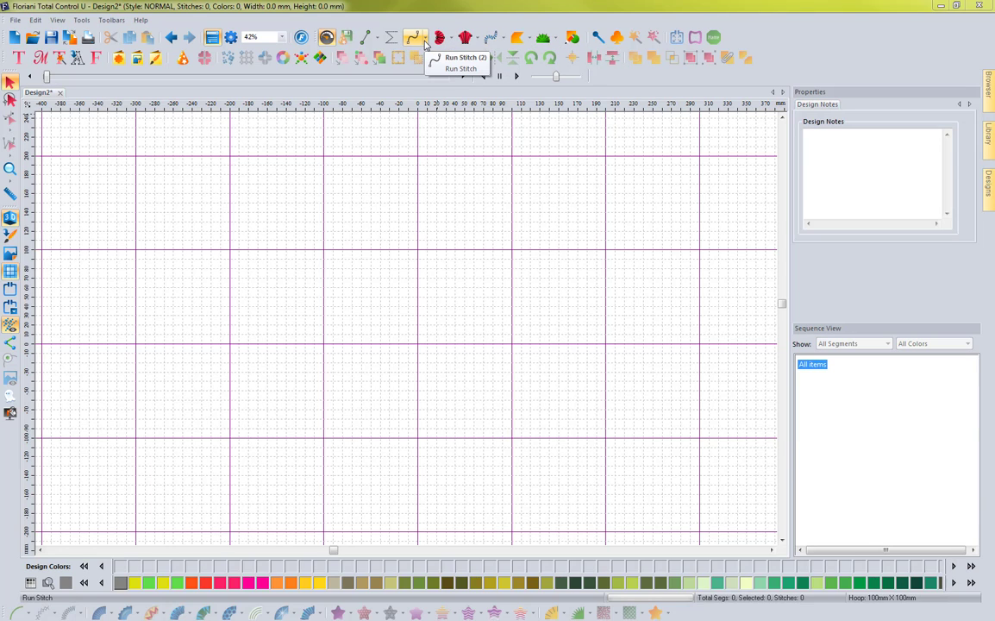
Step: Draw a pentagon outline on the canvas with the Pentagon shape tool
click(424, 43)
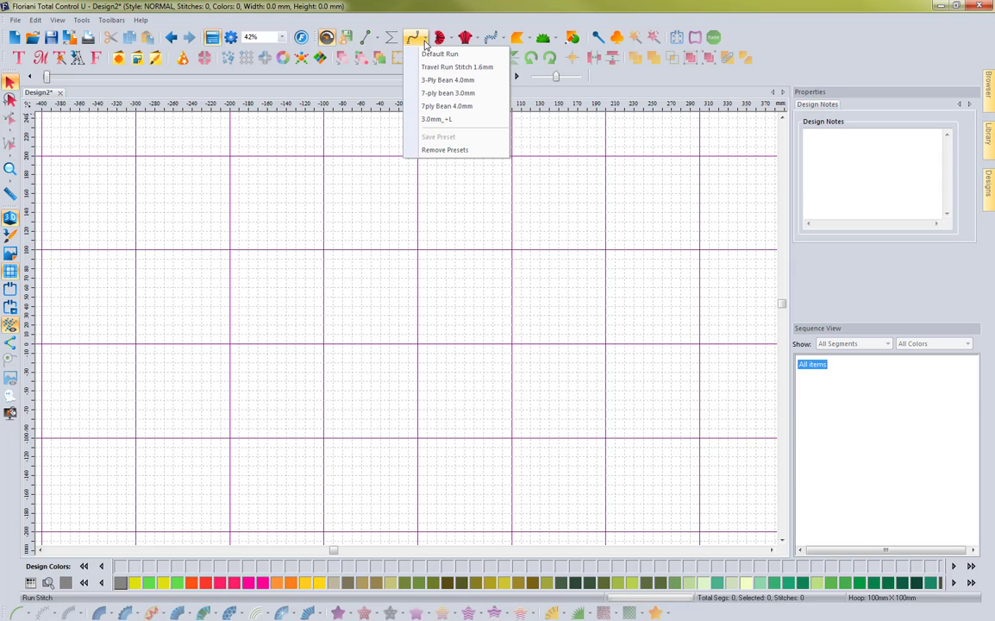
click(386, 24)
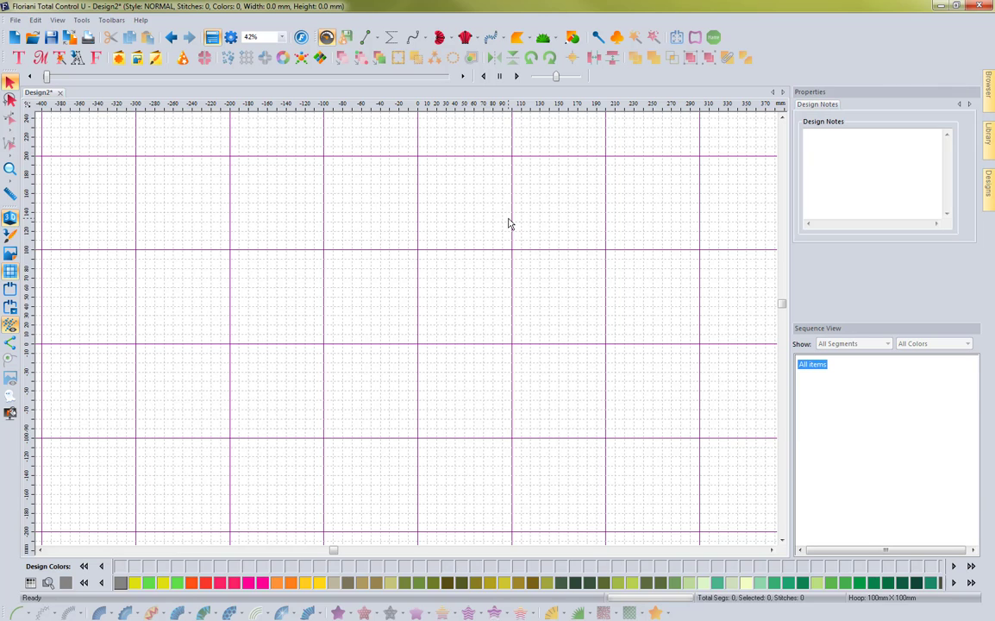
click(574, 39)
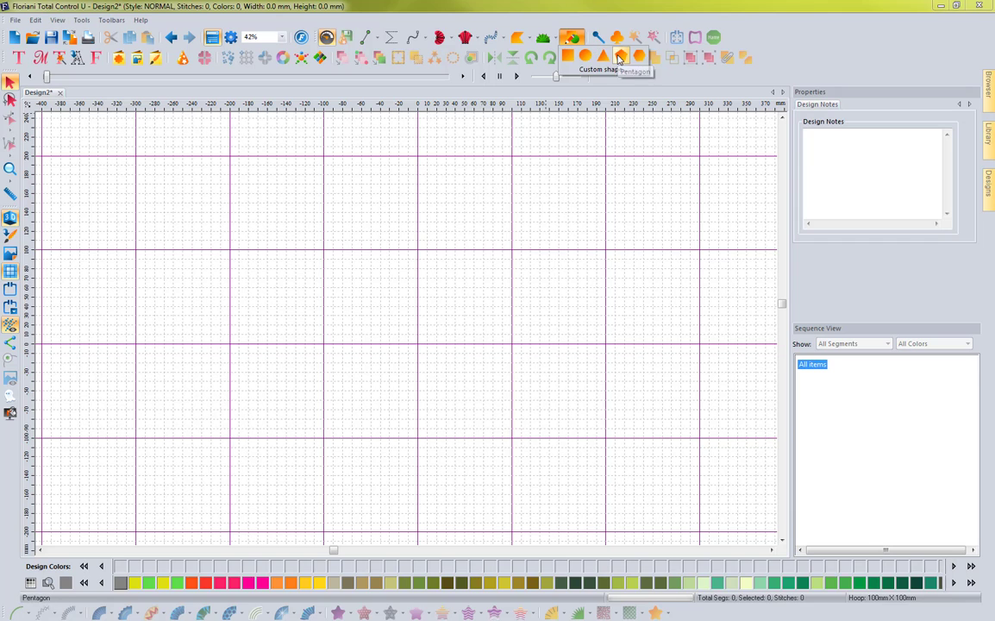
click(573, 62)
drag(260, 235, 447, 427)
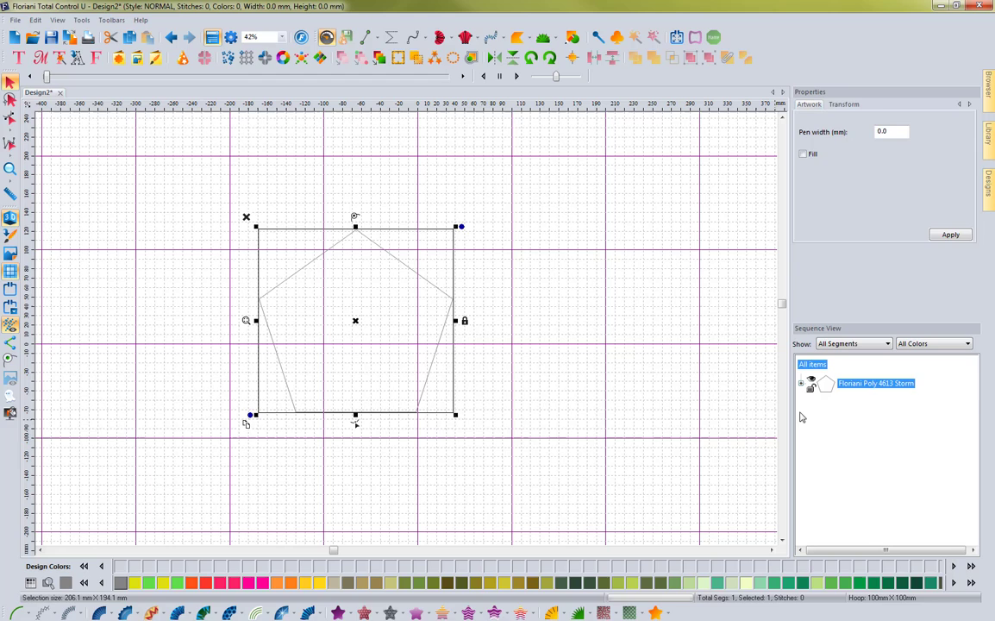
Step: Convert the pentagon outline into a 2.5 mm single run of 264 stitches
click(728, 350)
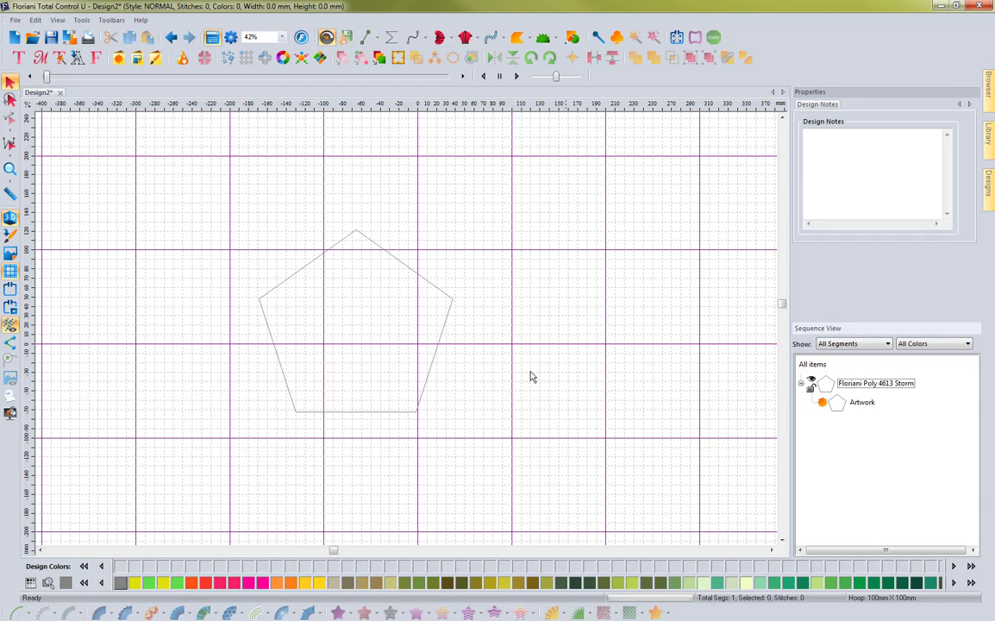
click(434, 360)
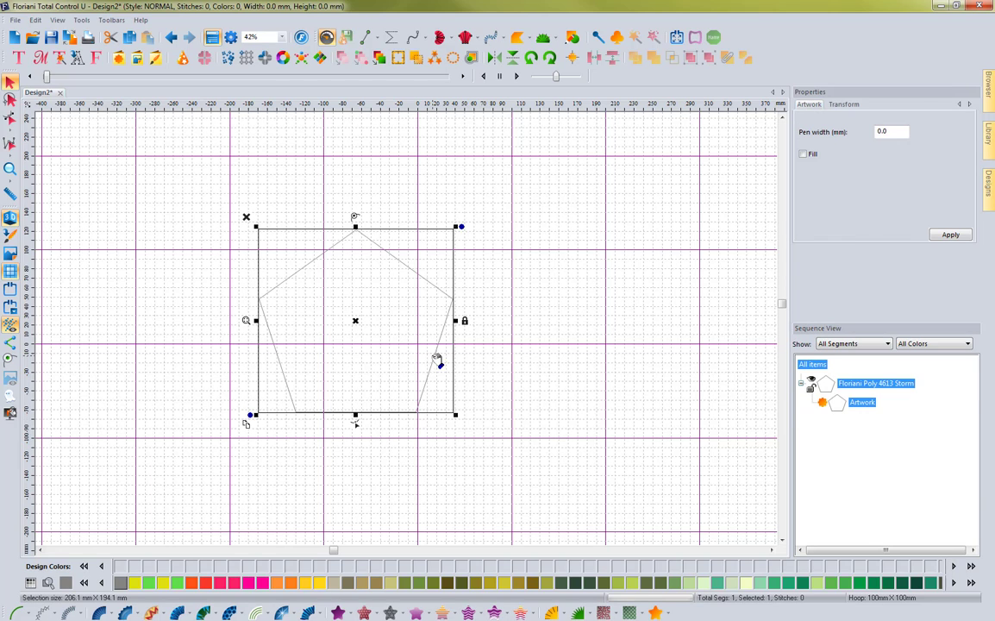
click(14, 614)
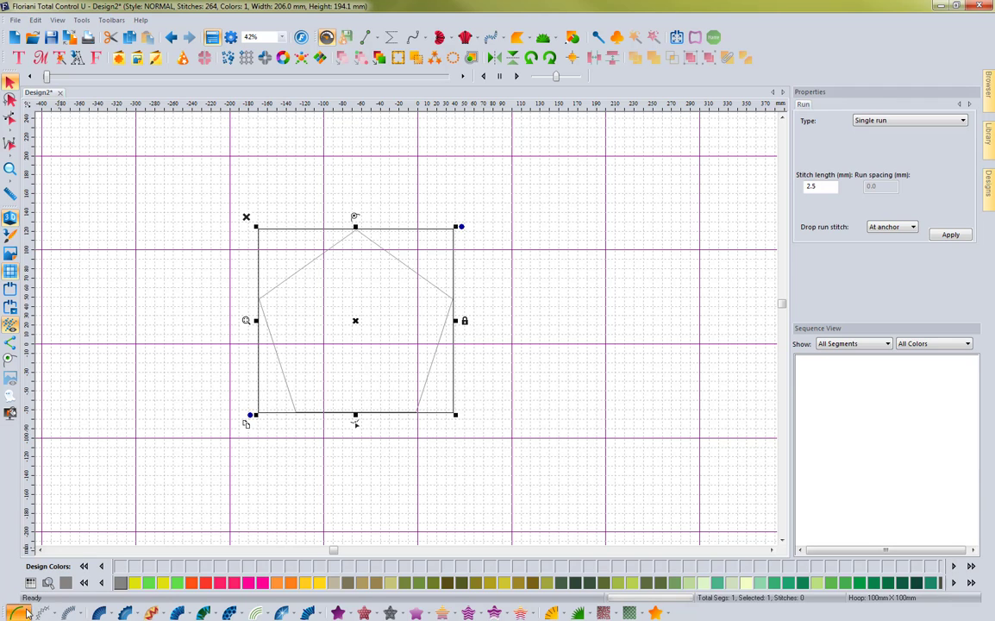
click(661, 363)
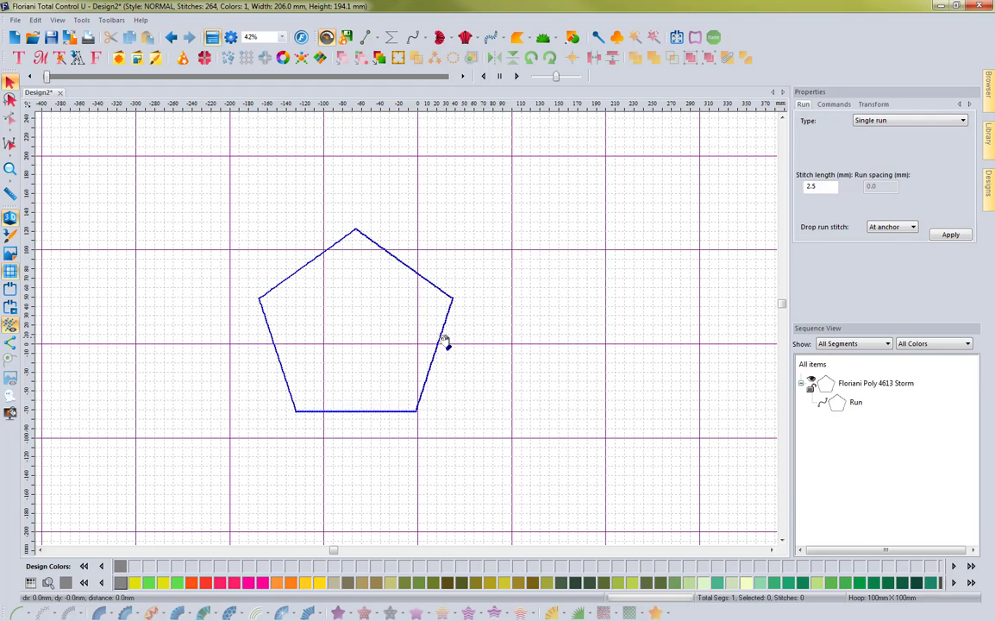
click(446, 341)
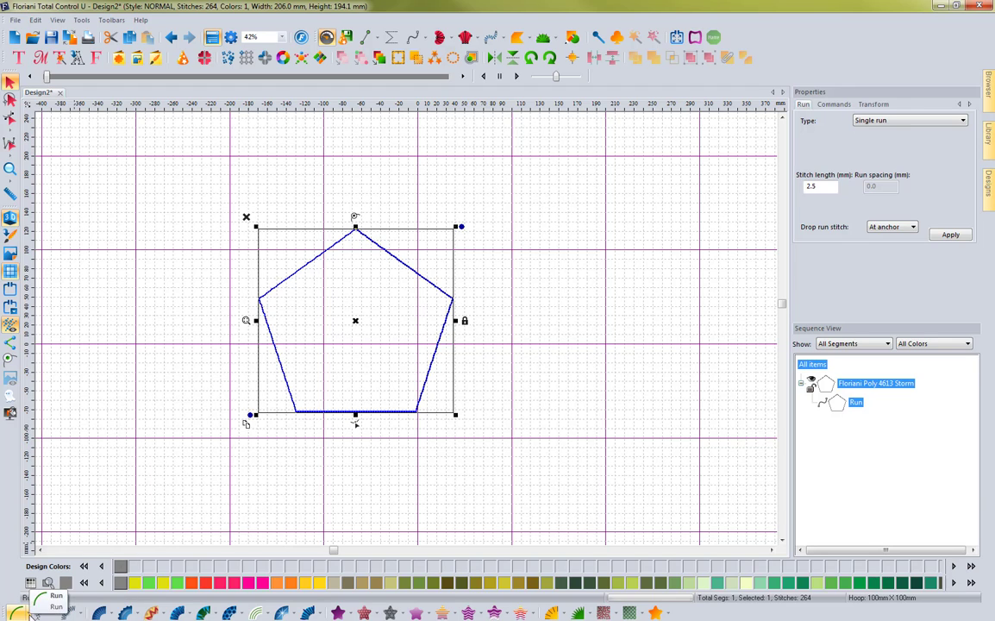
Step: Try the 4.0 mm no-lock run preset on the pentagon, then undo it
right_click(30, 611)
click(30, 611)
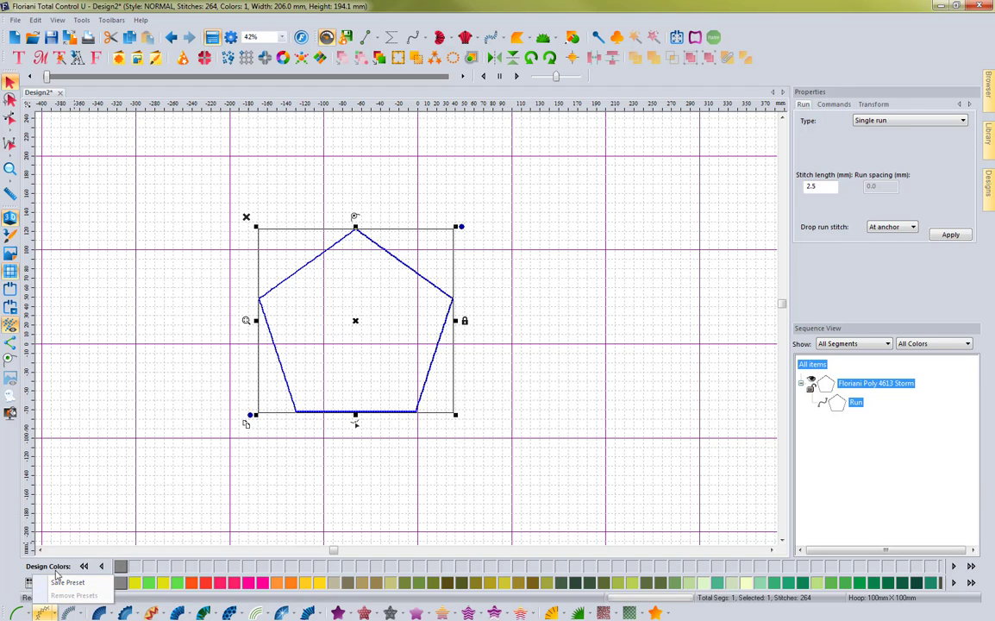
right_click(31, 611)
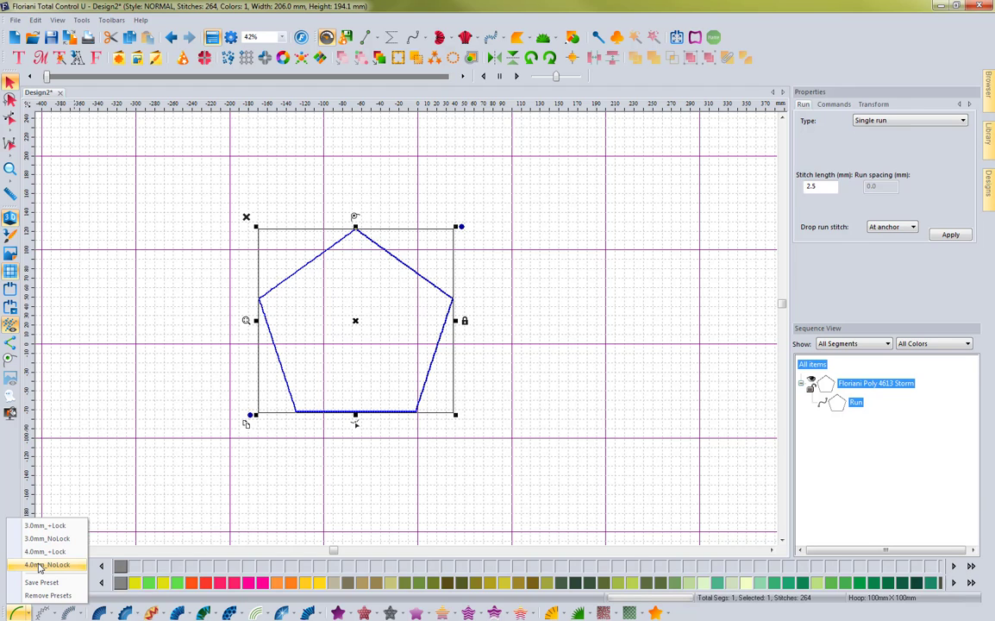
click(335, 462)
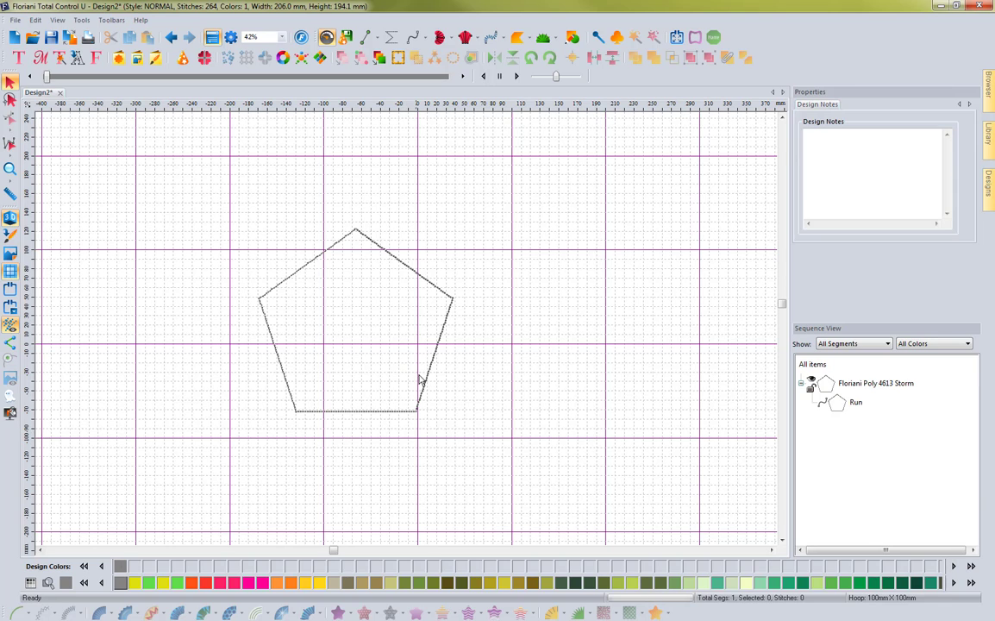
click(172, 38)
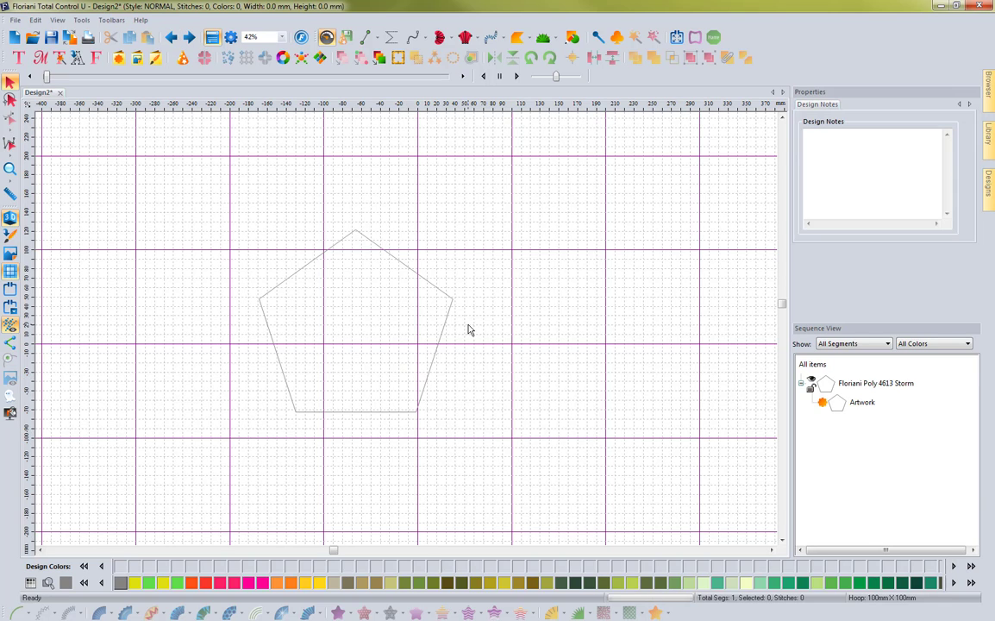
Step: Reconvert the pentagon with the 3.0mm_+Lock run preset, giving 224 stitches
click(844, 405)
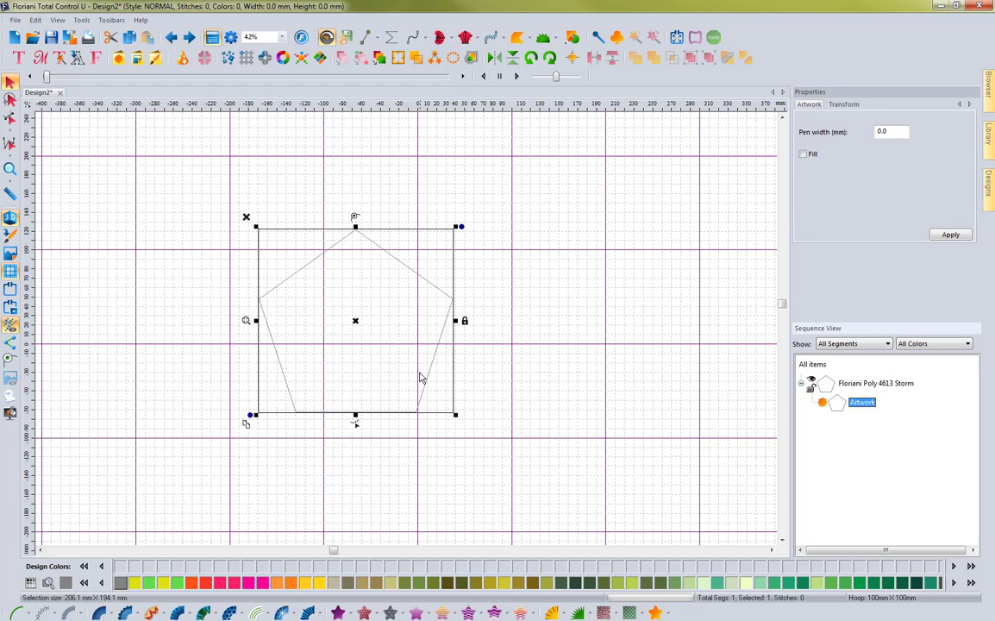
right_click(26, 614)
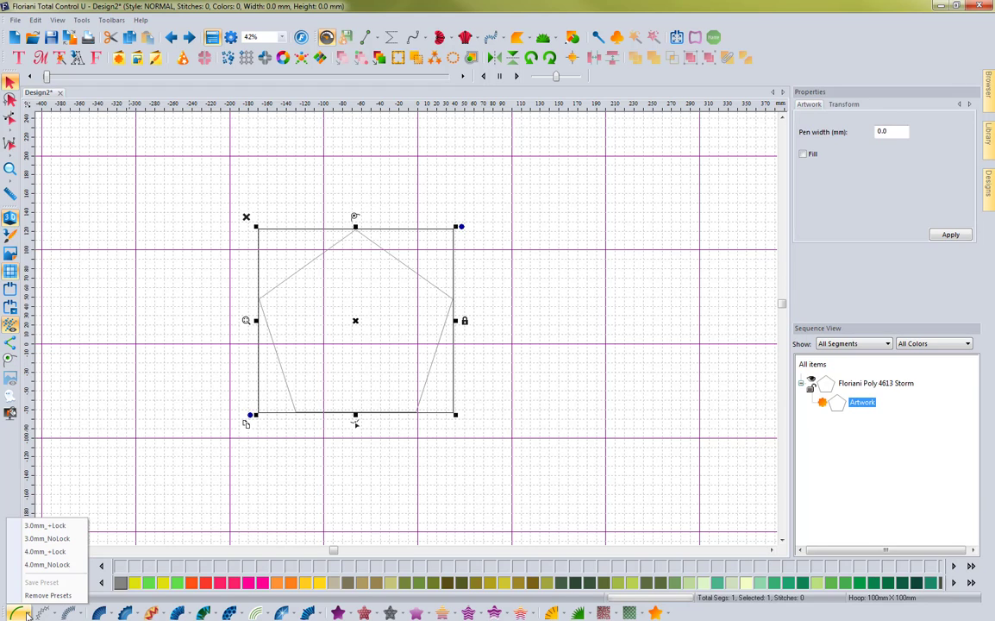
click(36, 528)
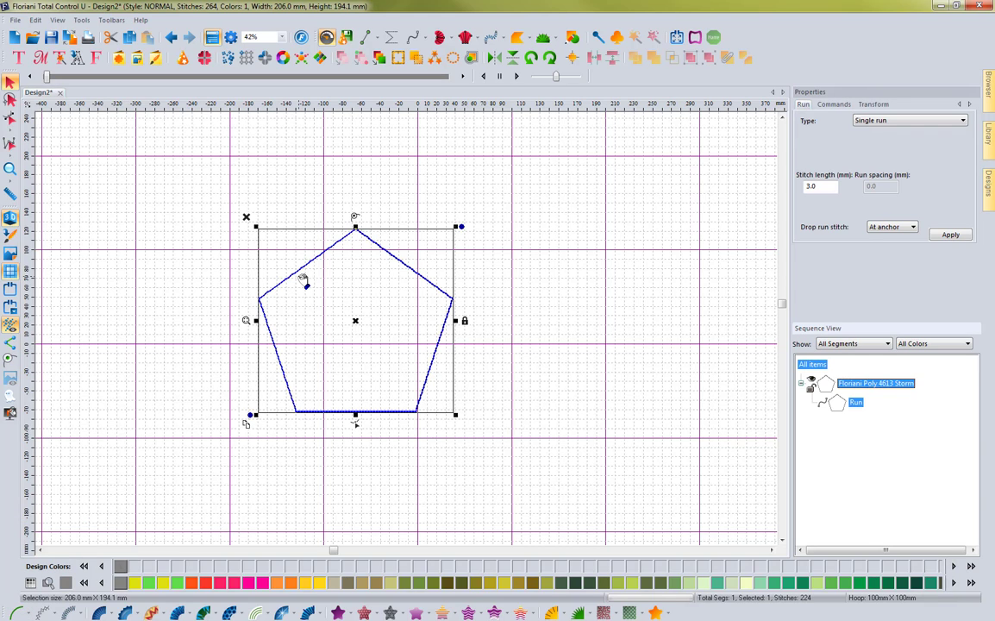
click(311, 296)
click(856, 403)
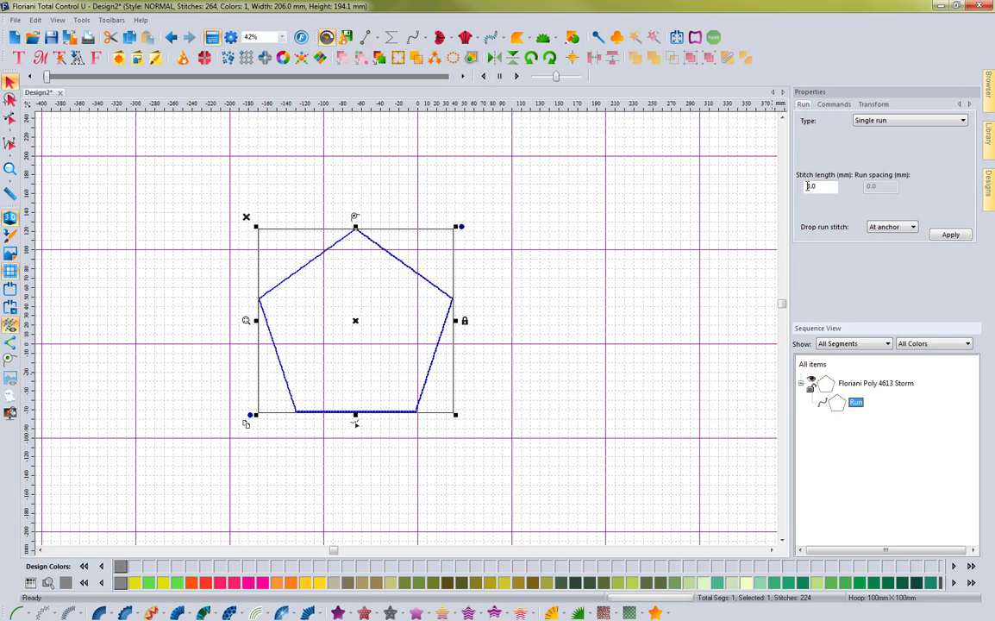
Step: Change the pentagon's run to a Bean stitch with 7 repeats and 4.0 mm length
click(540, 292)
click(450, 306)
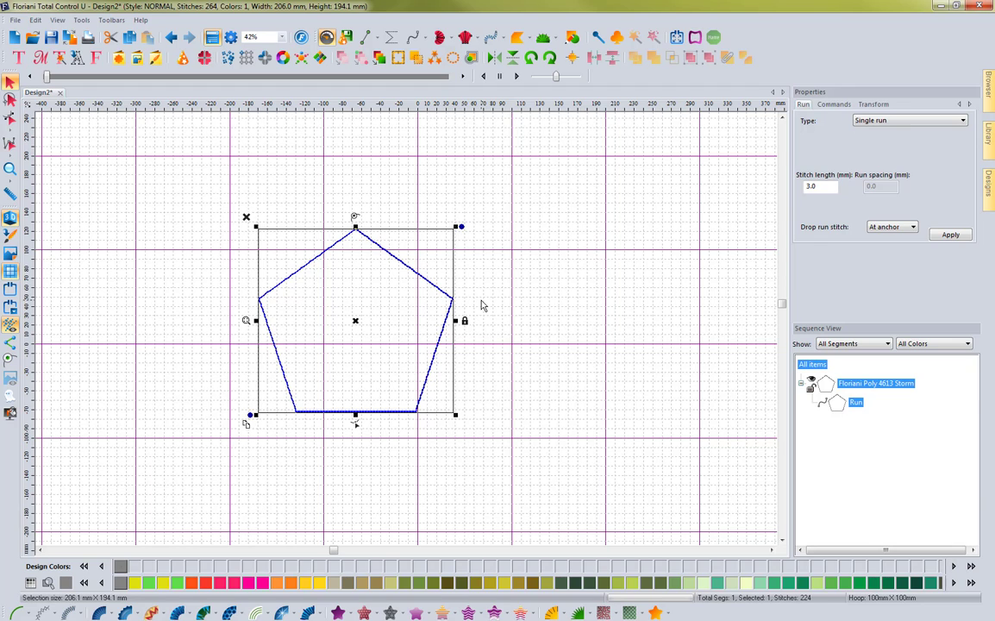
click(482, 305)
click(446, 296)
click(908, 121)
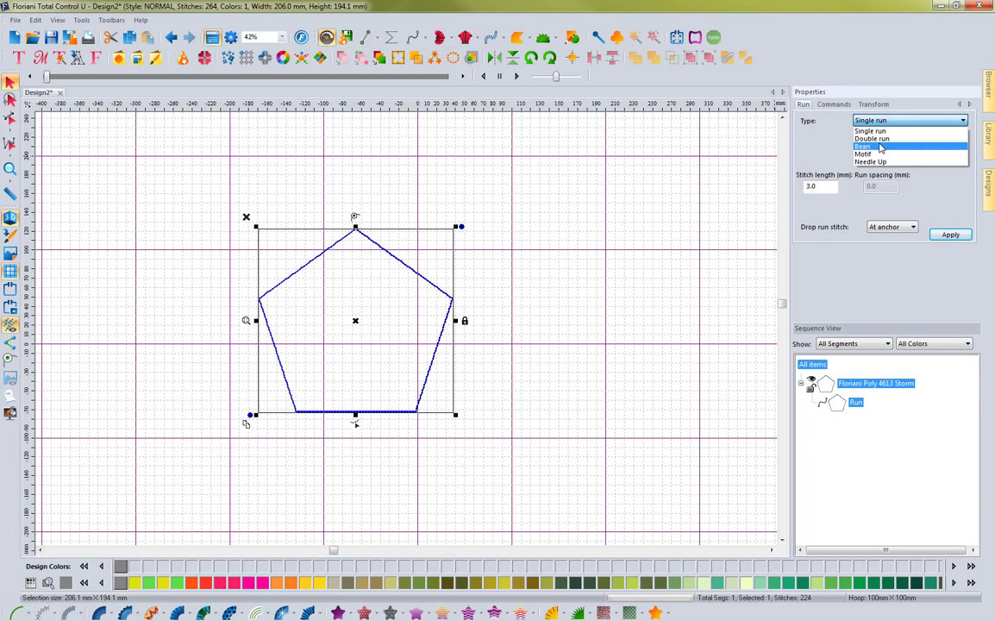
click(880, 148)
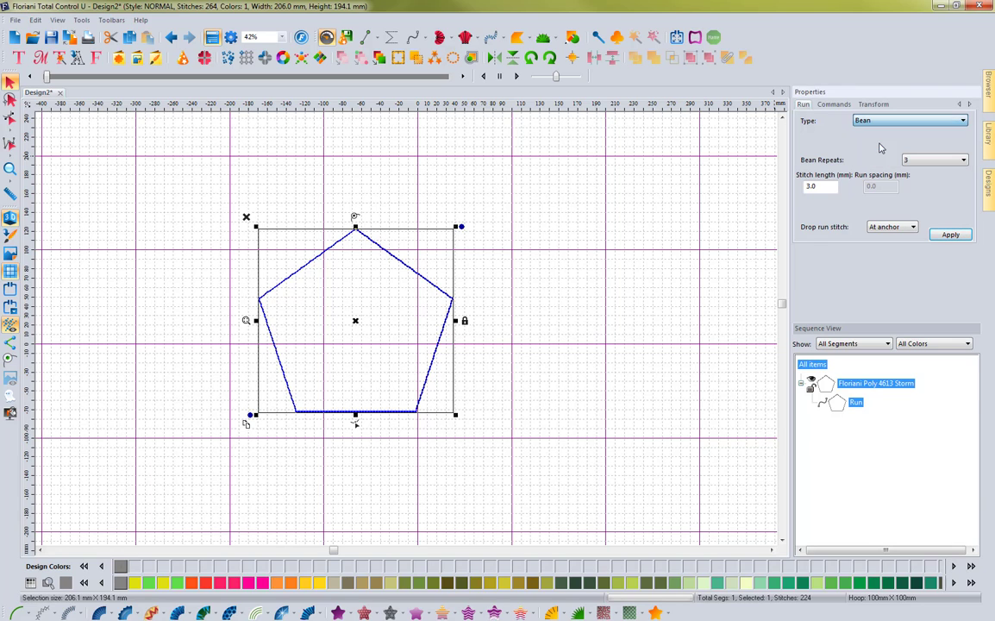
click(965, 161)
click(915, 188)
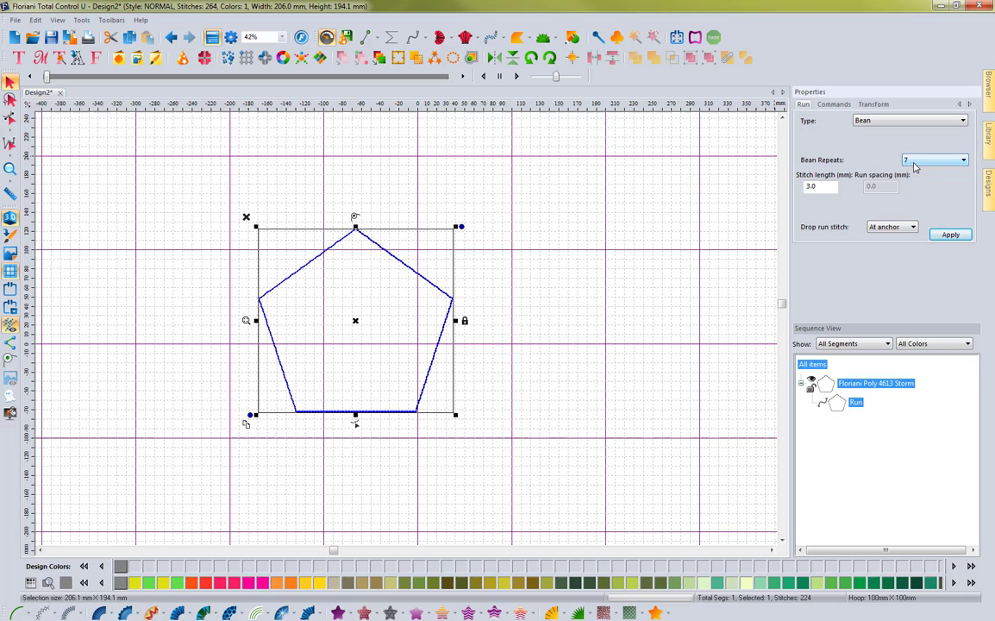
key(Tab)
text(4)
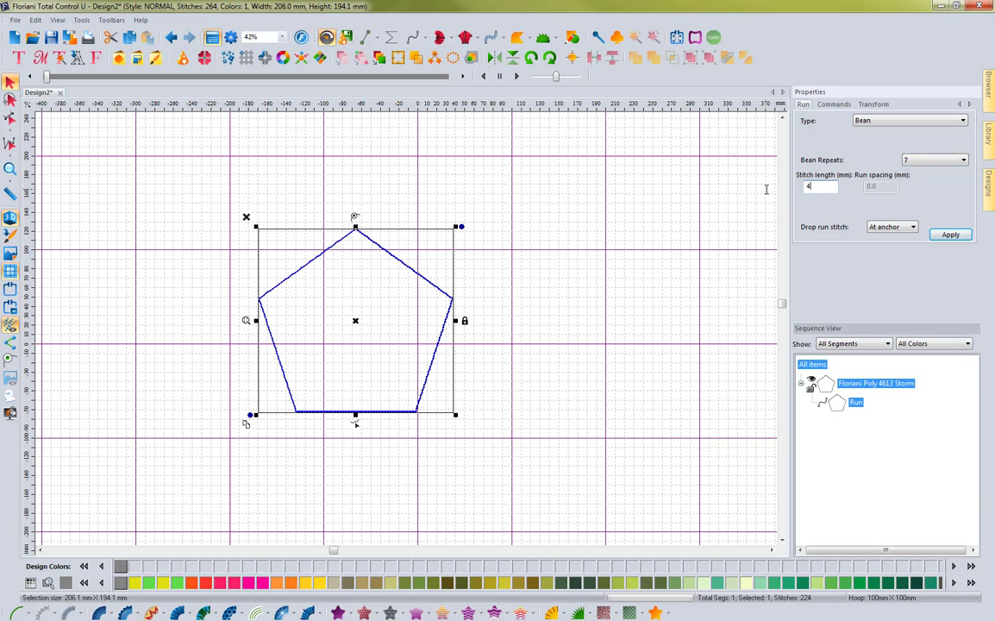
click(950, 235)
Step: Set Tie in and Tie off to basic and apply them
click(834, 104)
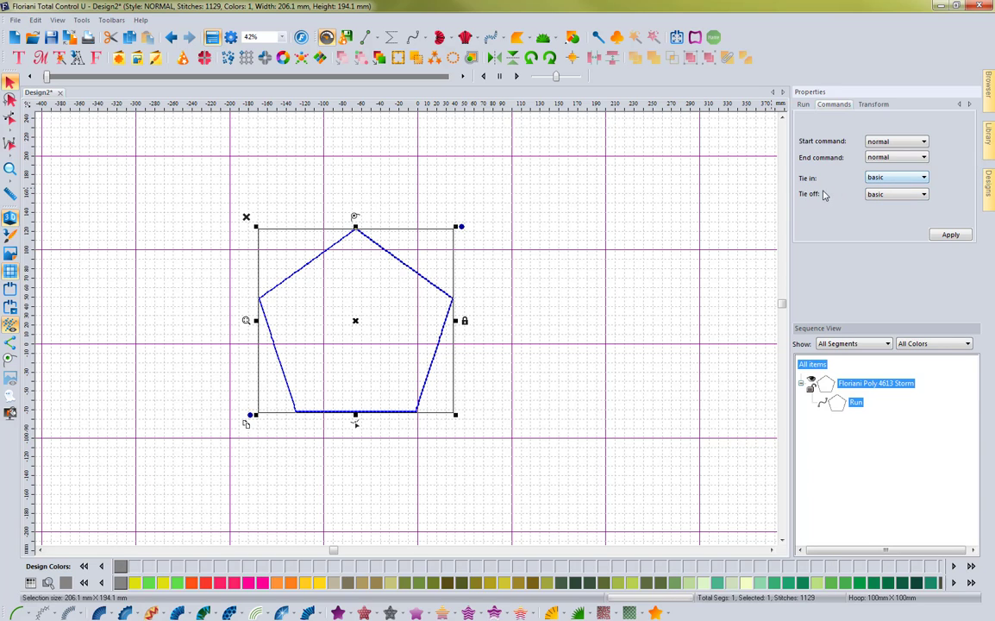
click(949, 235)
click(804, 104)
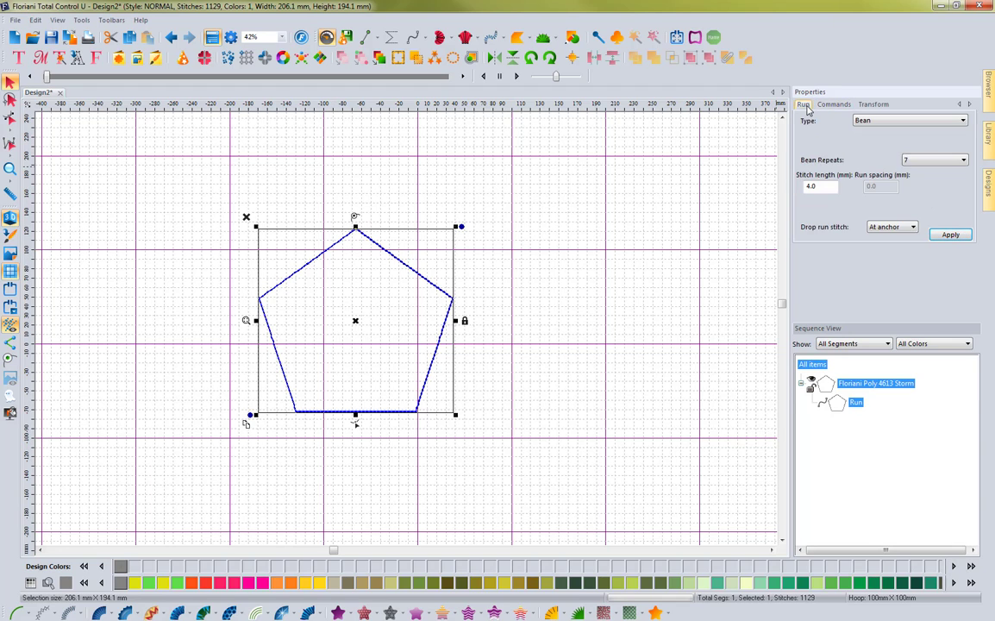
Step: Save the current bean run settings as the run preset '7ply Bean 4.0mm'
right_click(28, 613)
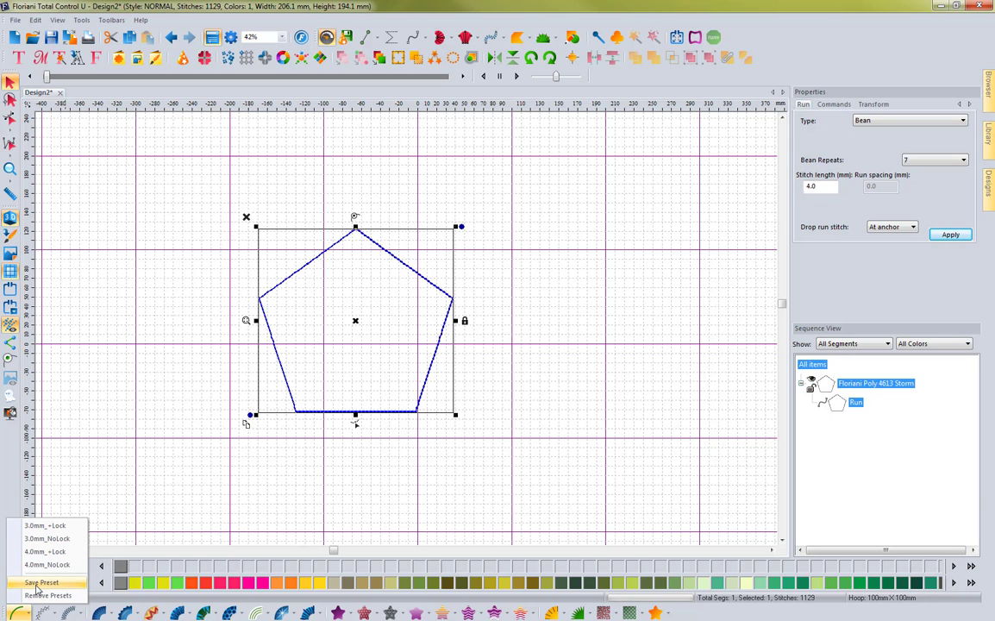
click(39, 584)
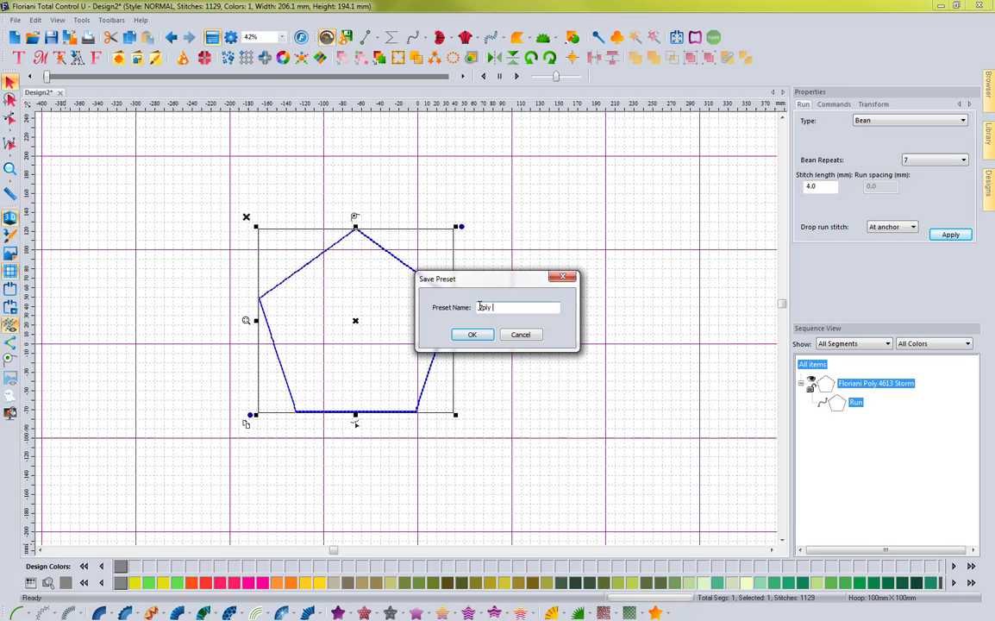
text(Bean 4.0mm)
click(476, 336)
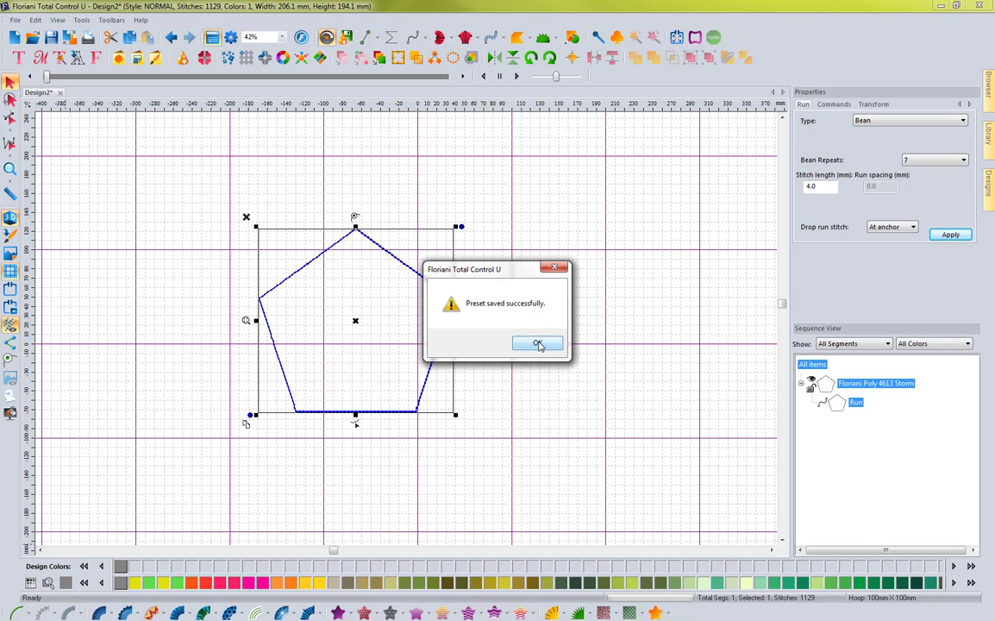
click(538, 344)
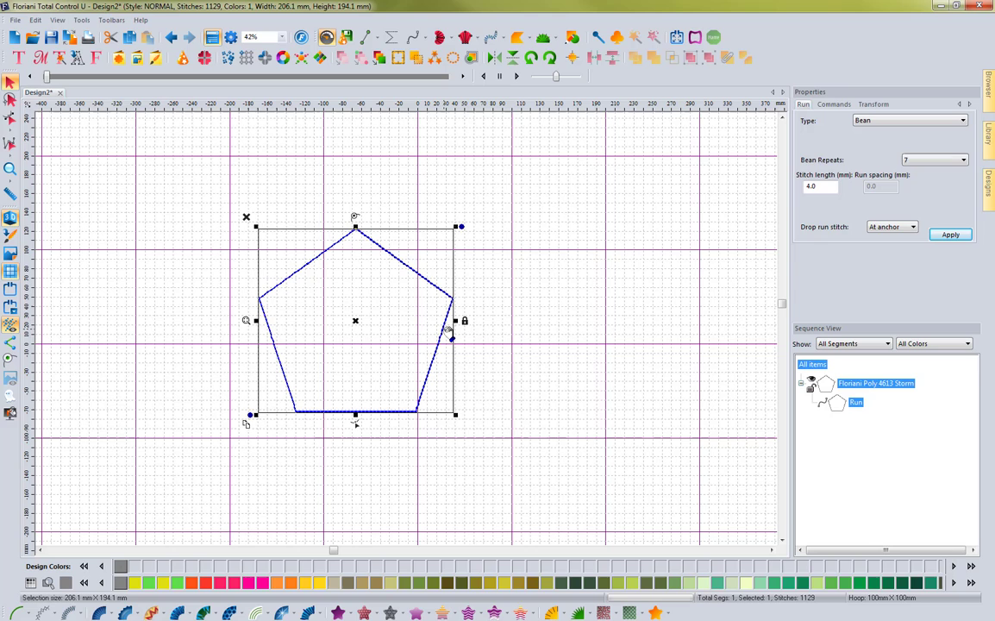
Step: Undo the pentagon's stitches back to plain artwork and reselect it
click(529, 291)
click(450, 320)
click(484, 358)
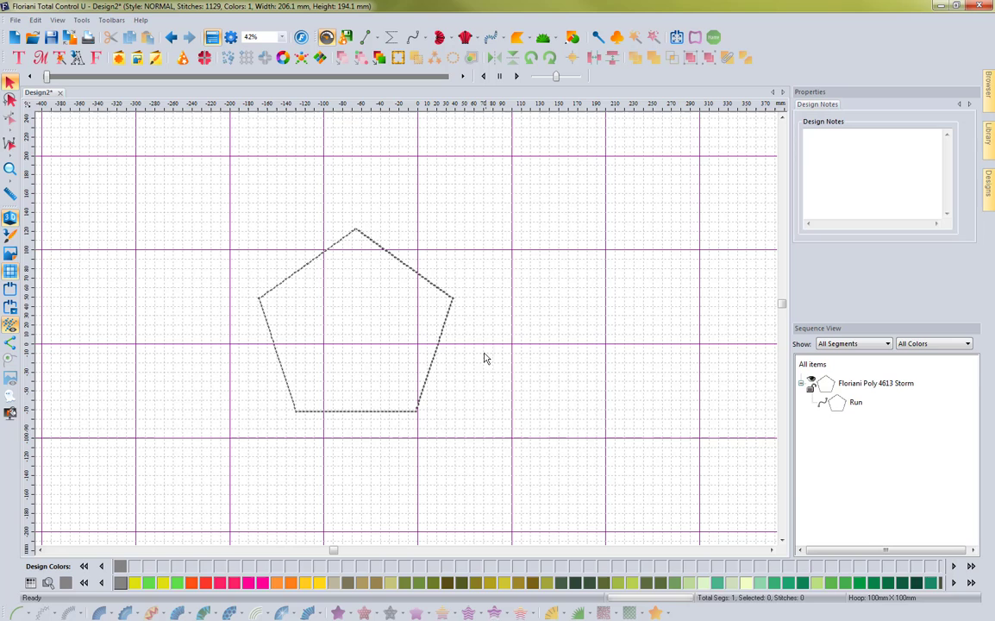
click(440, 346)
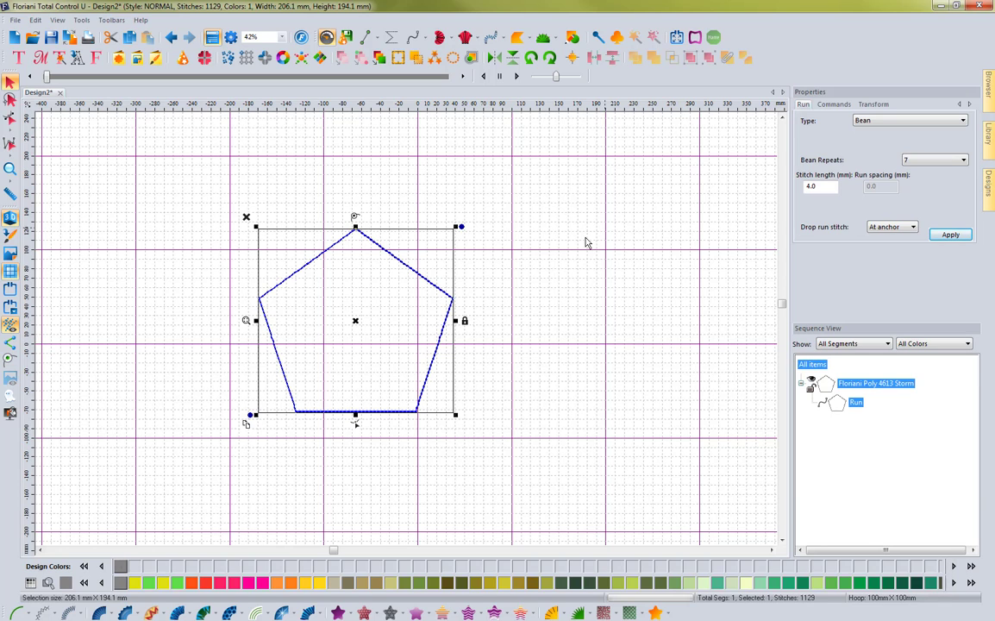
key(ctrl+z)
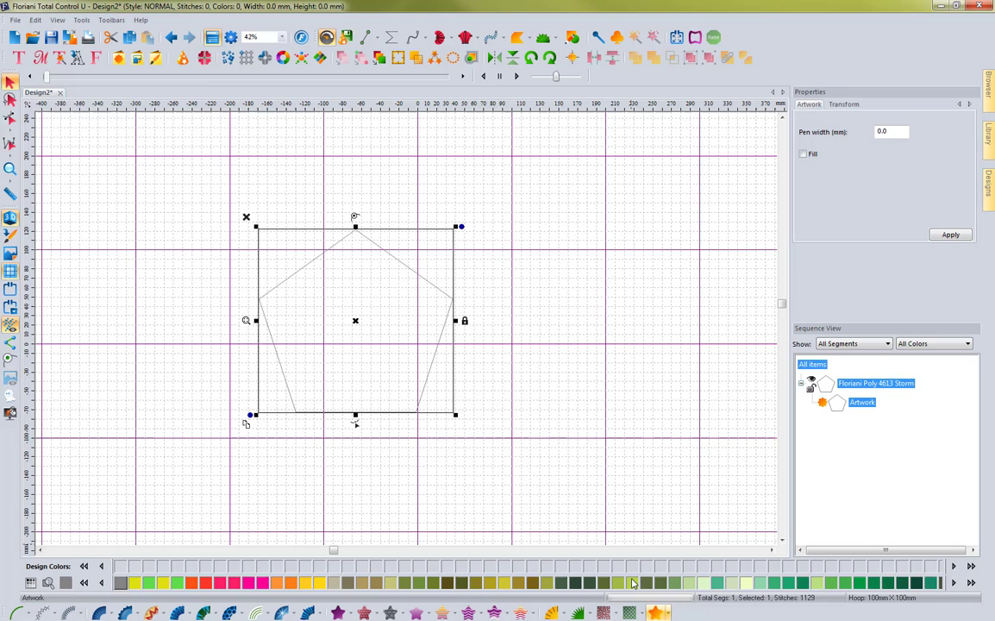
click(484, 311)
click(451, 309)
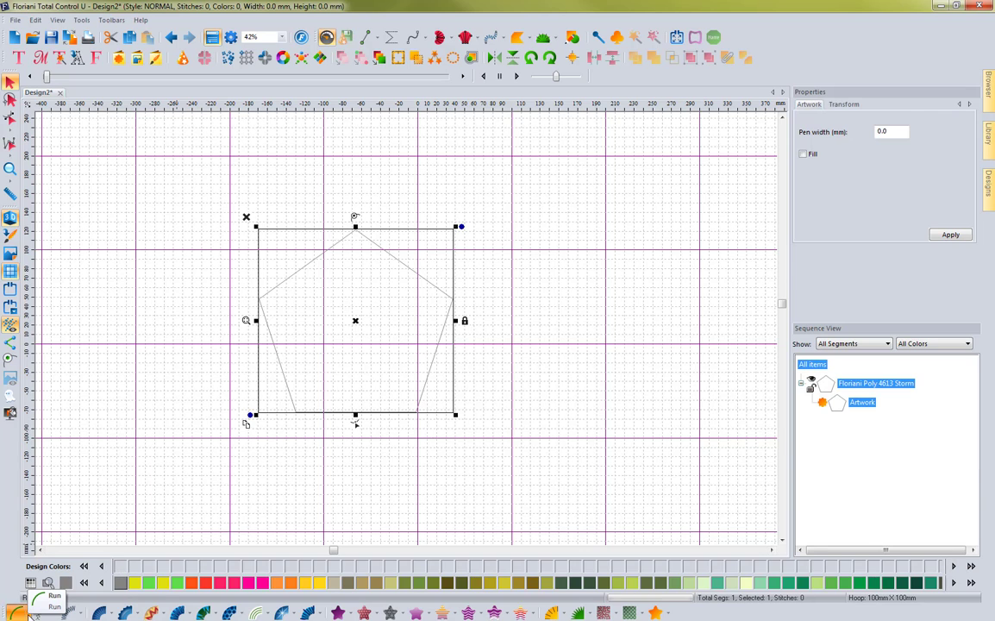
Step: Reconvert the pentagon with the '7ply Bean 4.0mm' preset and zoom in on it
right_click(30, 614)
right_click(28, 612)
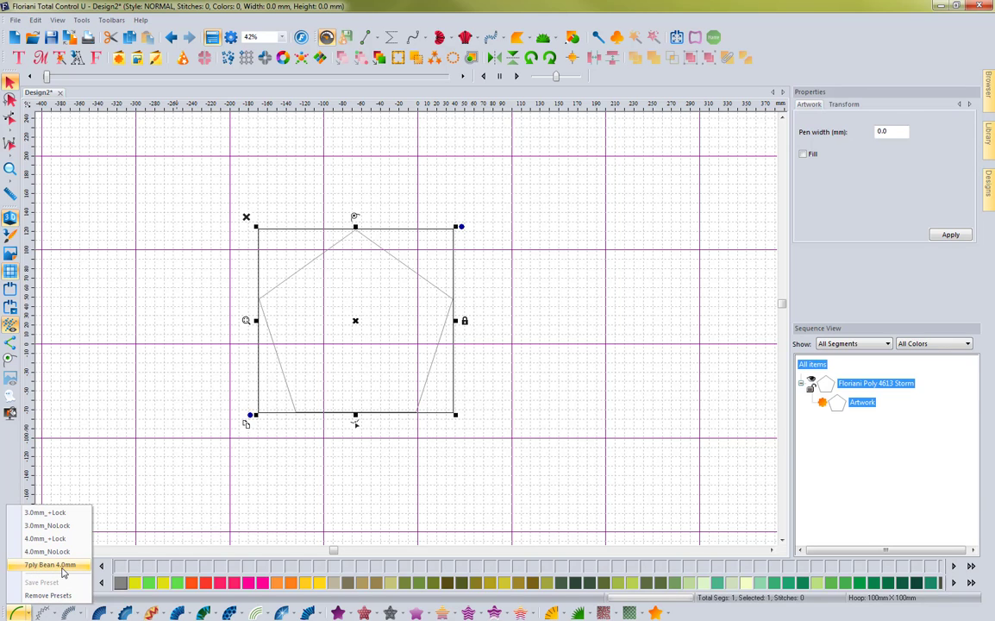
click(46, 567)
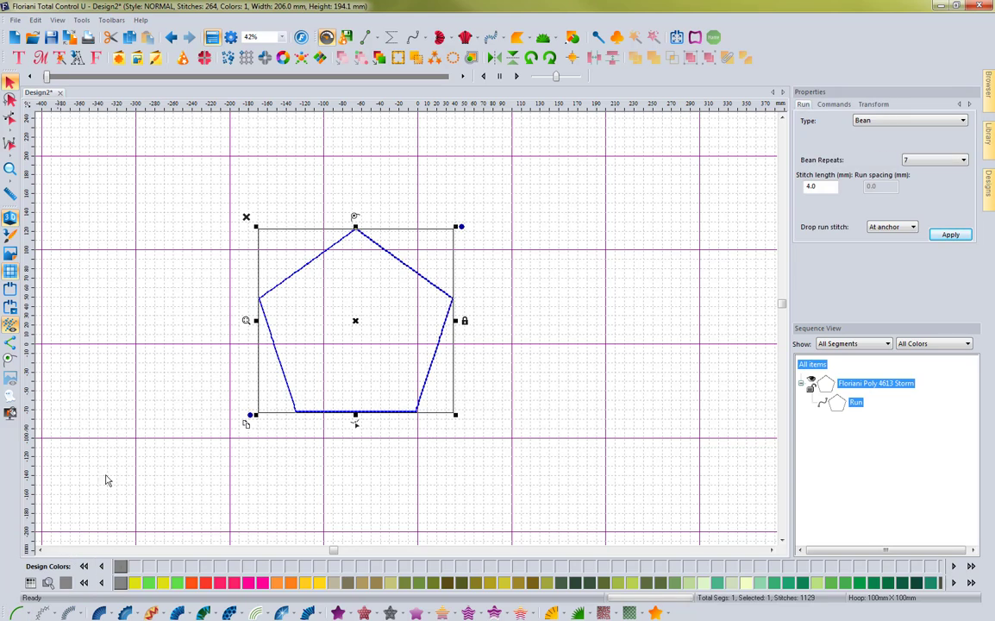
click(118, 438)
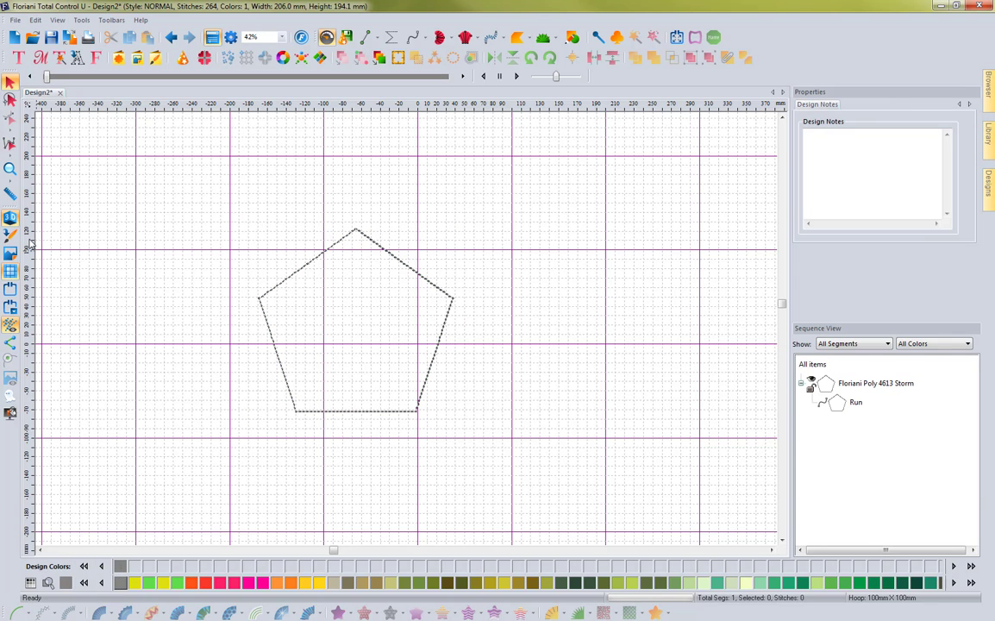
click(9, 167)
drag(259, 216, 468, 431)
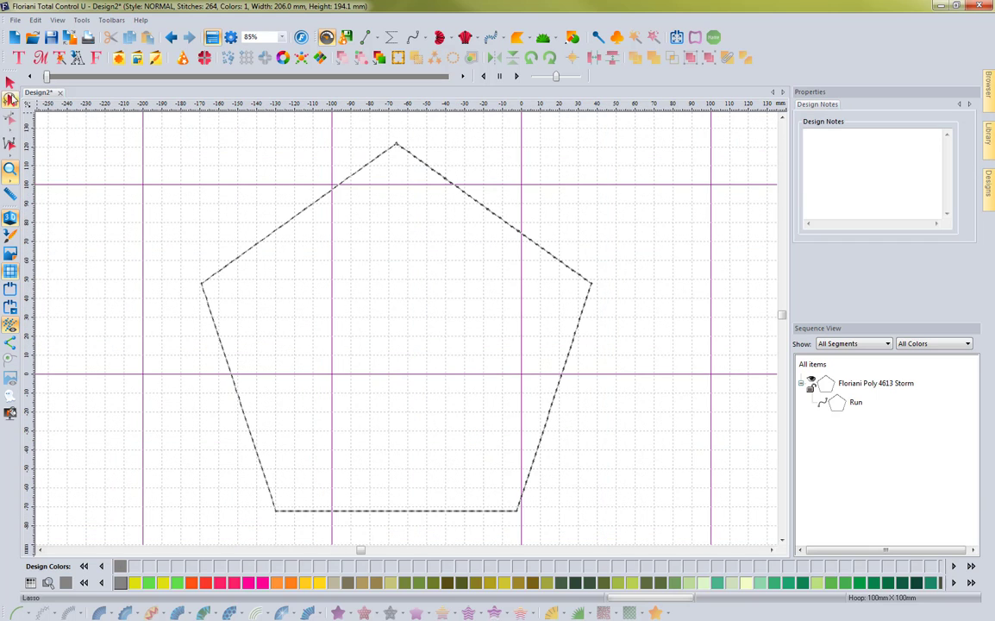
Step: Confirm the pentagon's Tie in and Tie off are basic and apply them
click(10, 82)
click(270, 248)
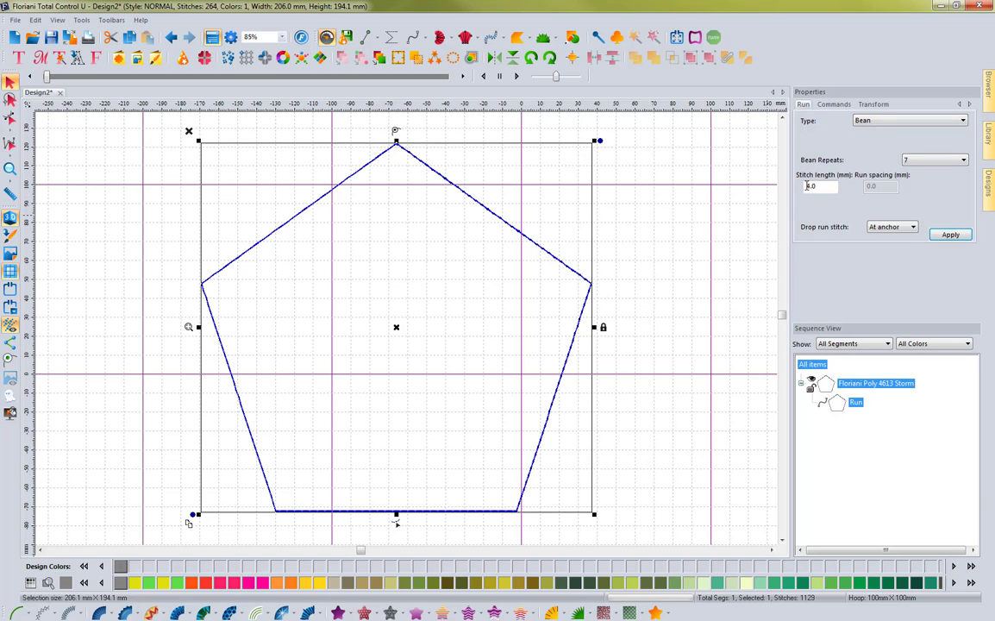
click(833, 104)
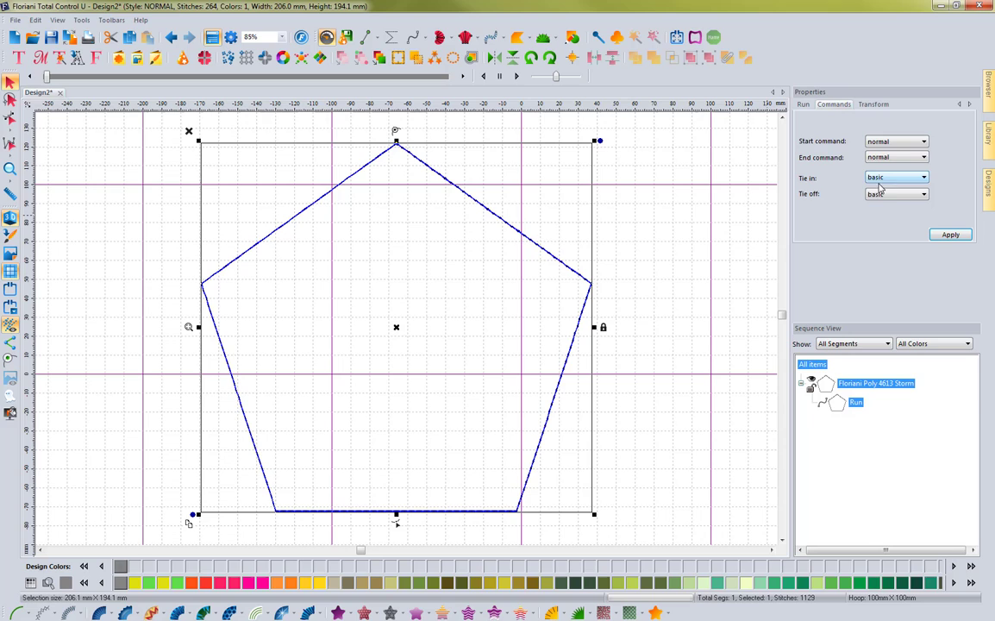
click(939, 235)
click(675, 207)
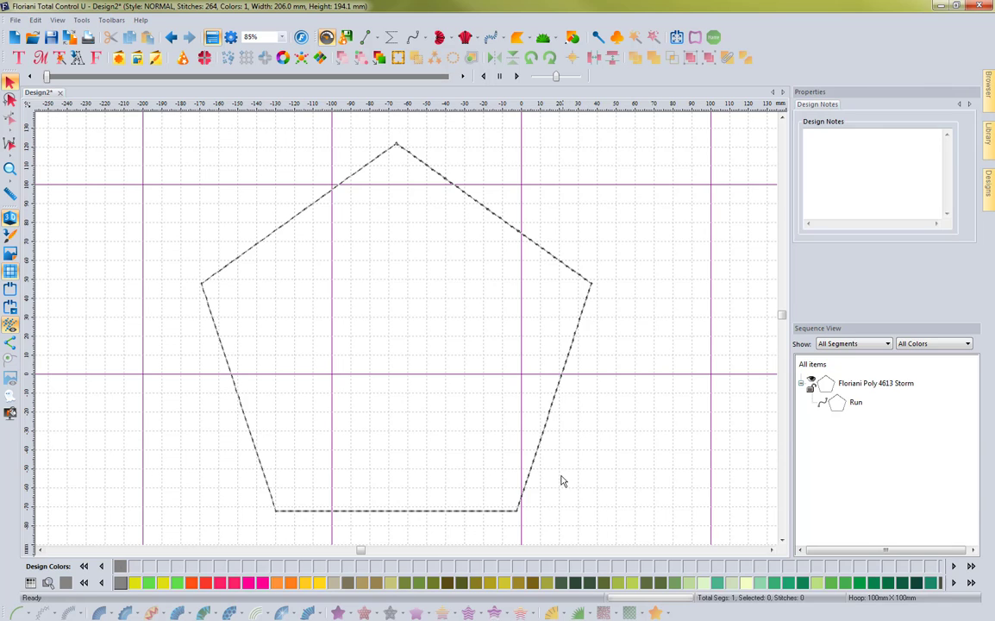
Step: Inspect the pentagon's 7-repeat 4.0 mm bean run of 1129 stitches
click(541, 448)
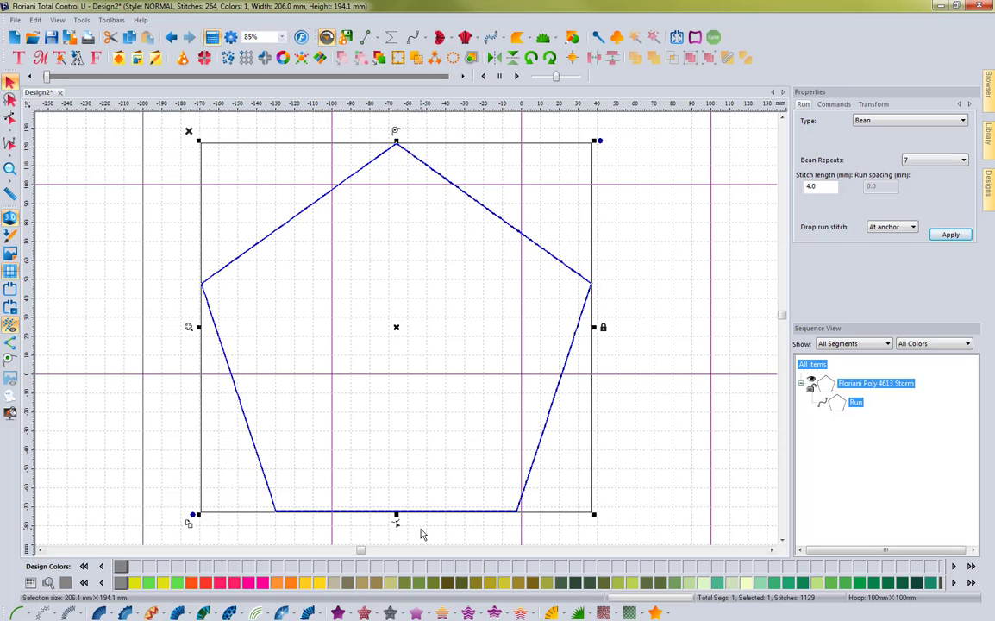
click(179, 411)
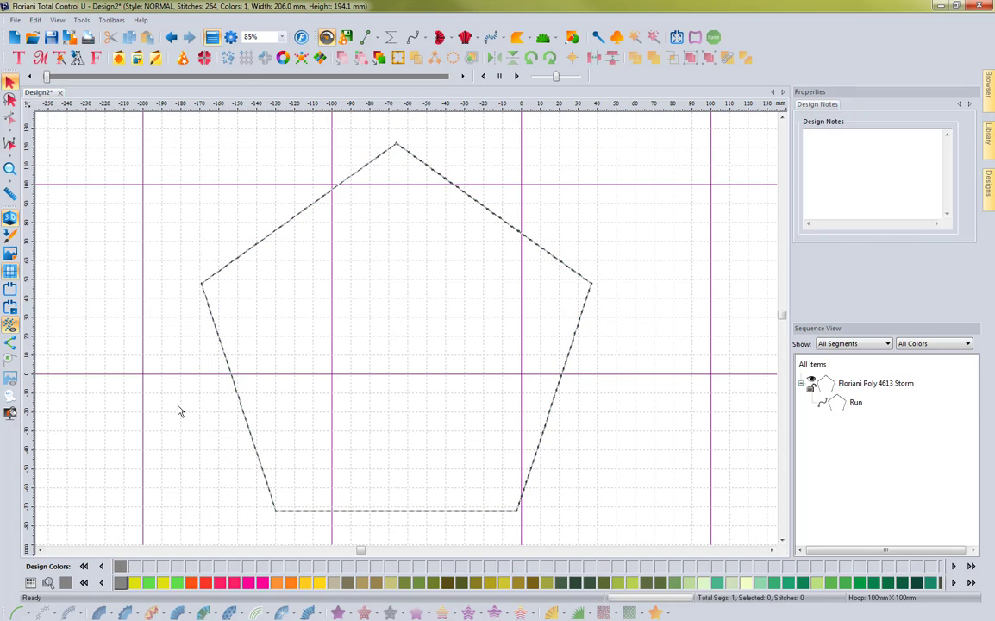
click(228, 369)
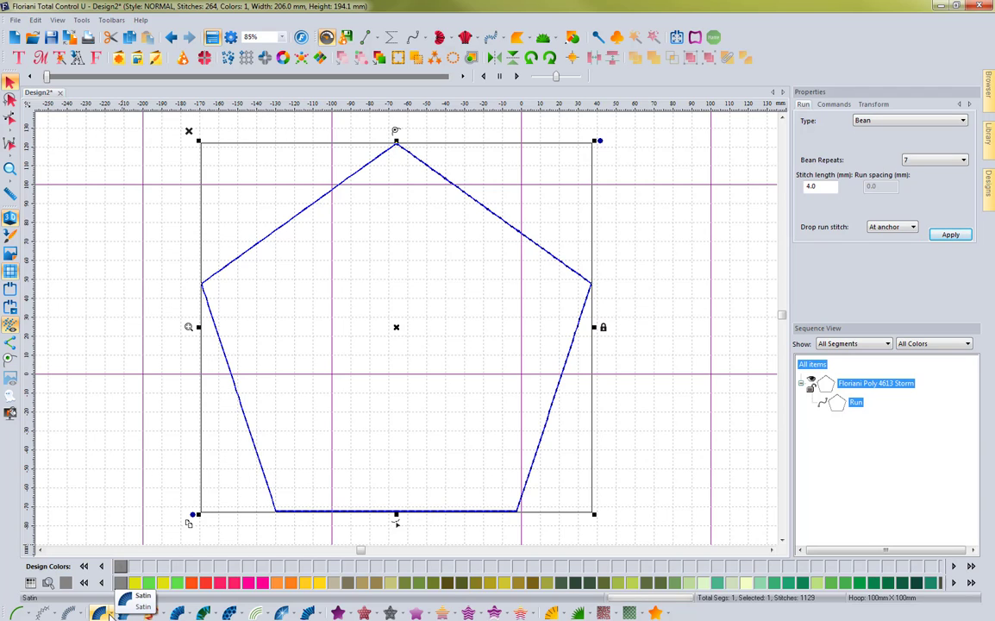
click(109, 494)
click(245, 424)
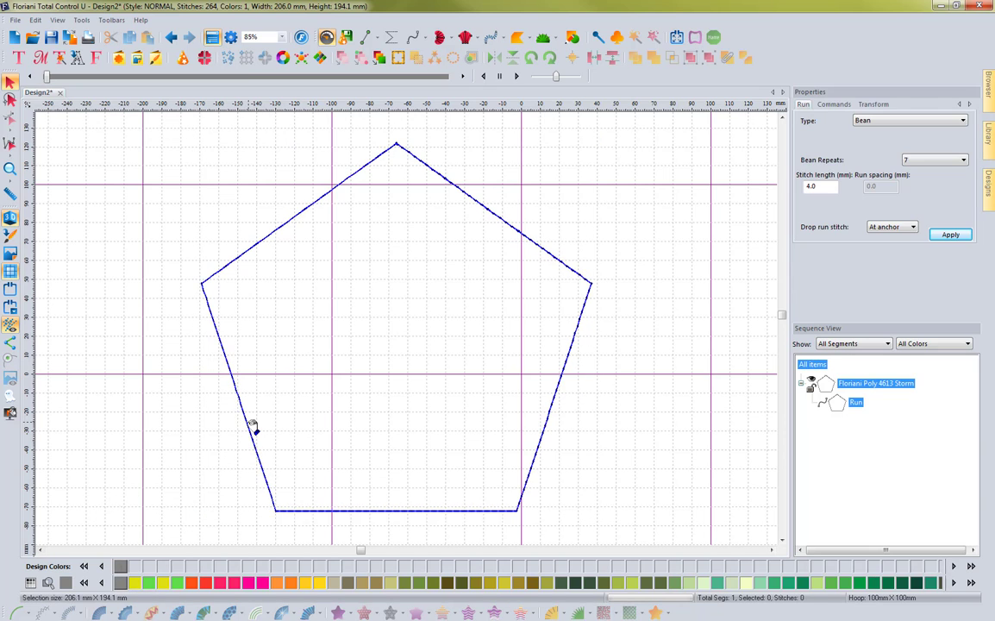
click(180, 408)
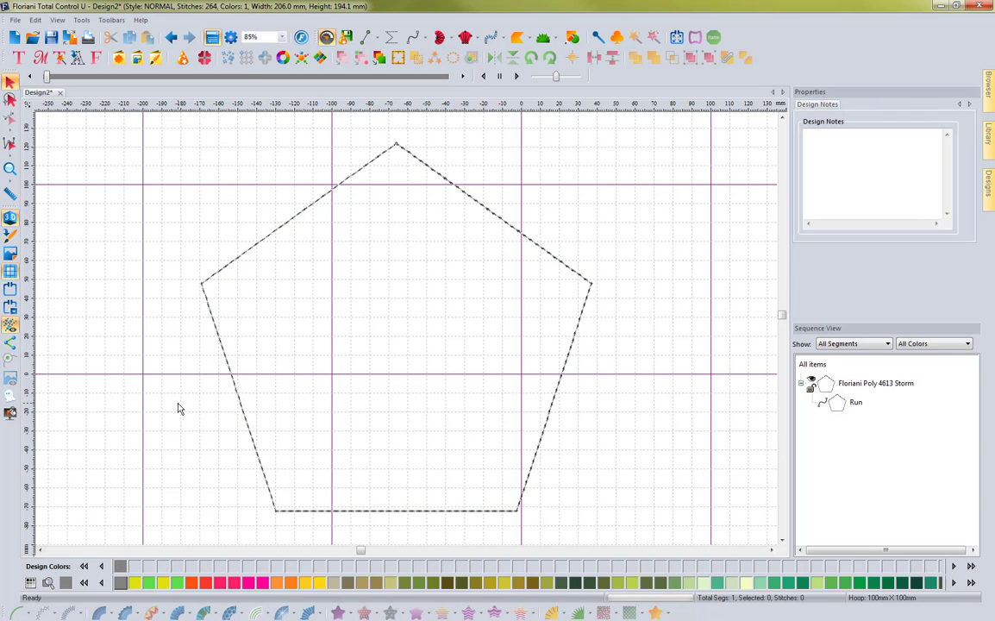